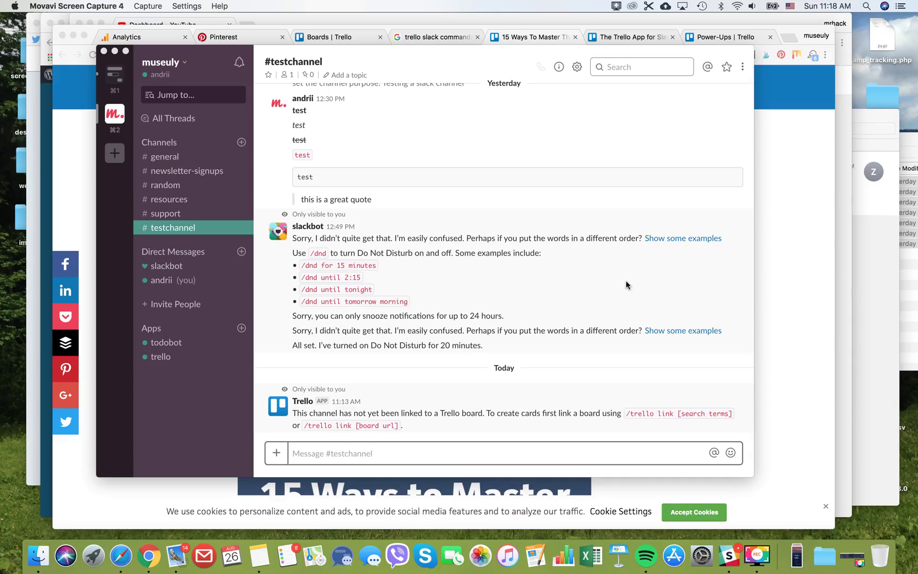
# Bring the Slack window to the front
pyautogui.click(239, 328)
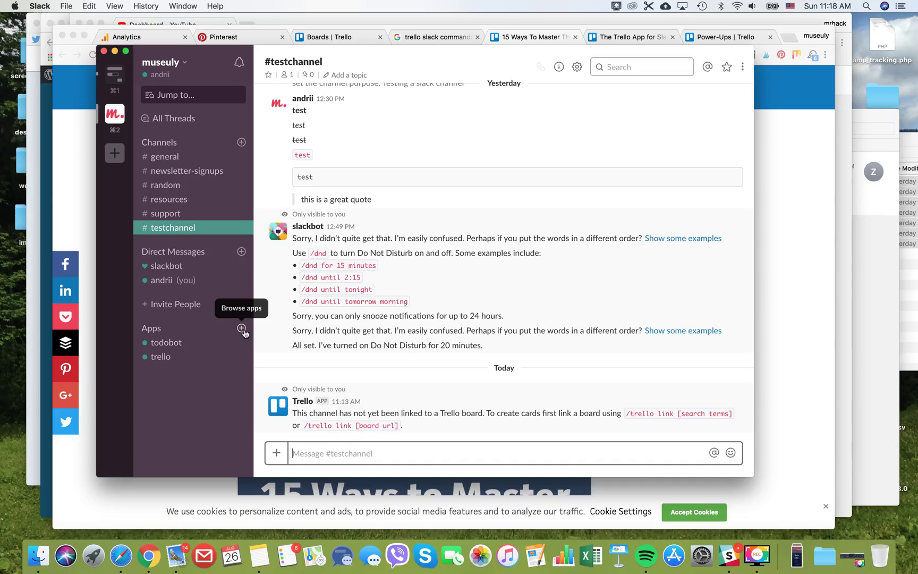
# Search the app browser for 'trello', confirm it's already in the workspace, then close it
pyautogui.click(242, 329)
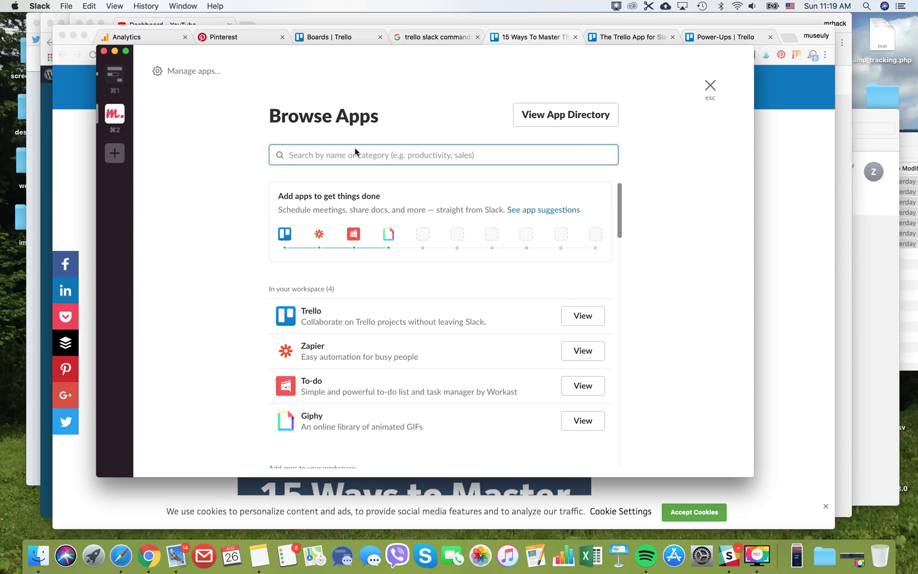
pyautogui.write('trello')
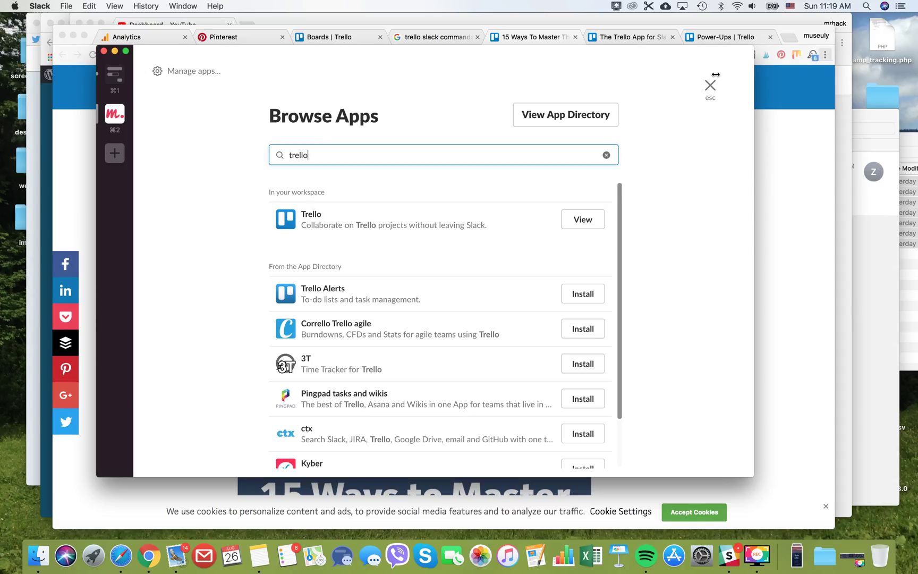
pyautogui.click(712, 89)
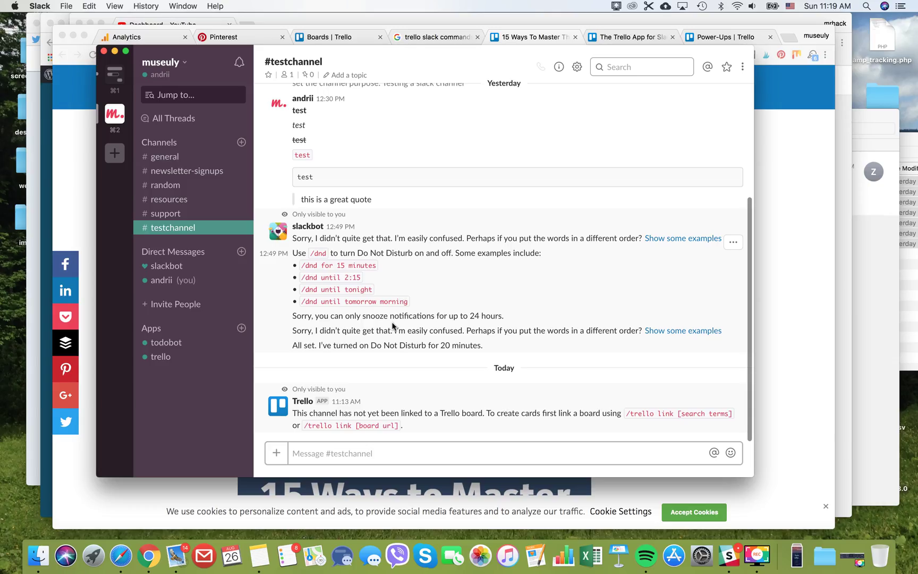
# Draft '/trello link' in #testchannel and bring up the Trello boards page in Chrome
pyautogui.click(360, 454)
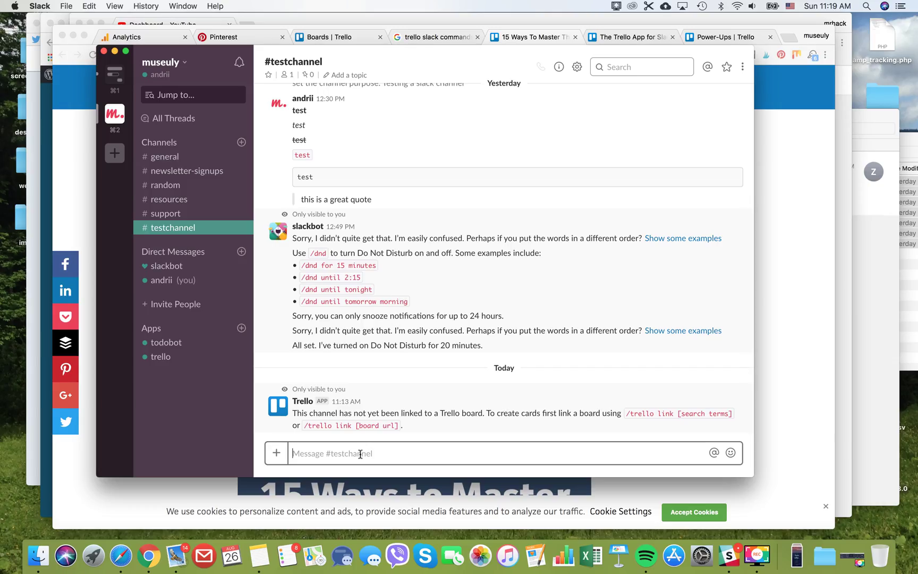
pyautogui.write('/')
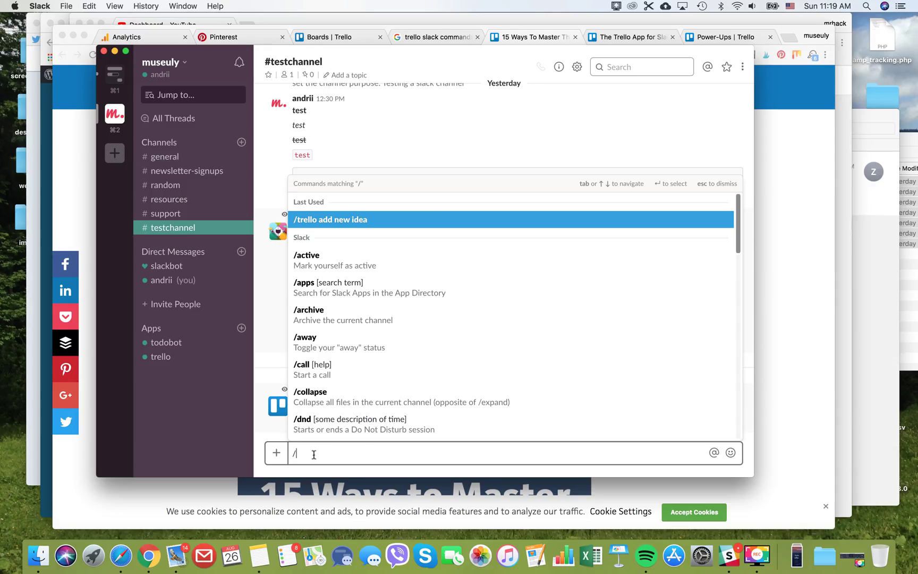
pyautogui.write('trello link')
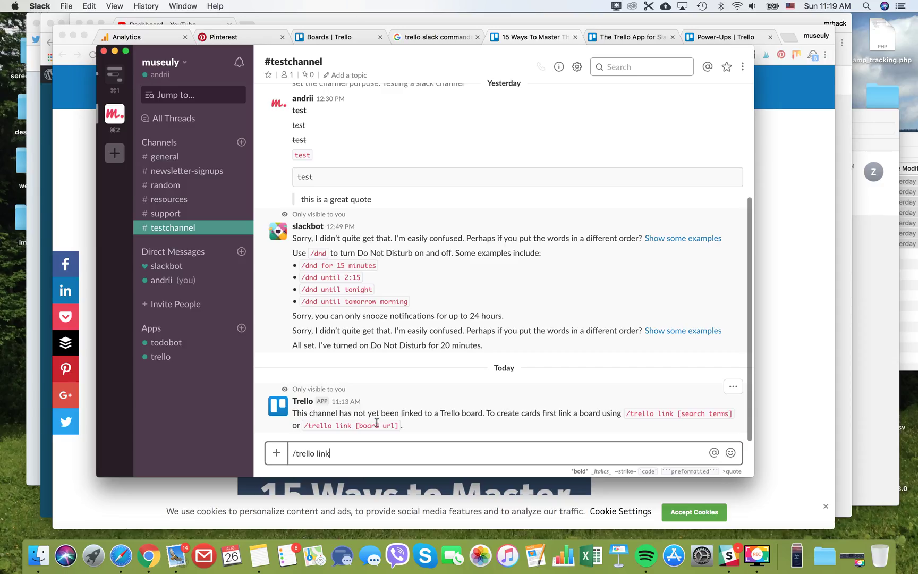
pyautogui.click(350, 36)
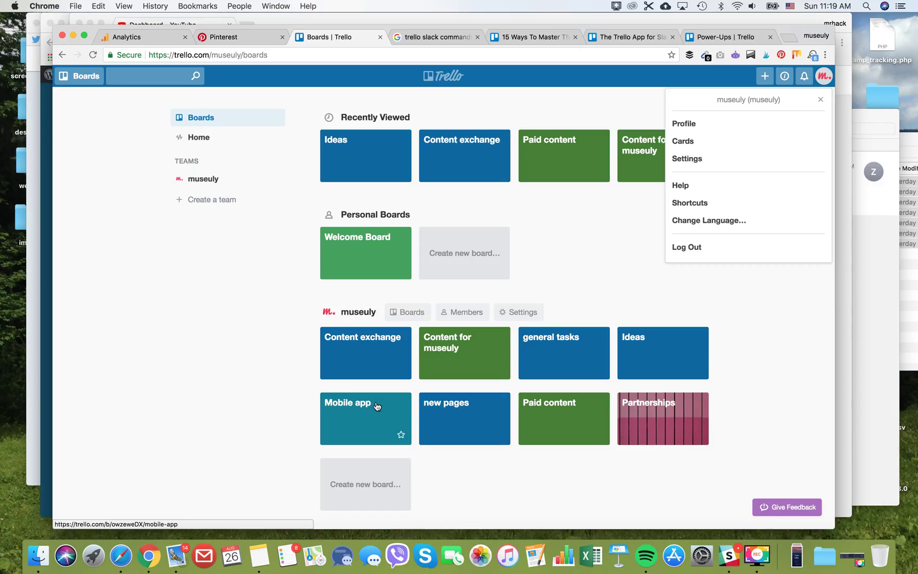
# Copy the Ideas board's web address and return to Slack
pyautogui.click(343, 55)
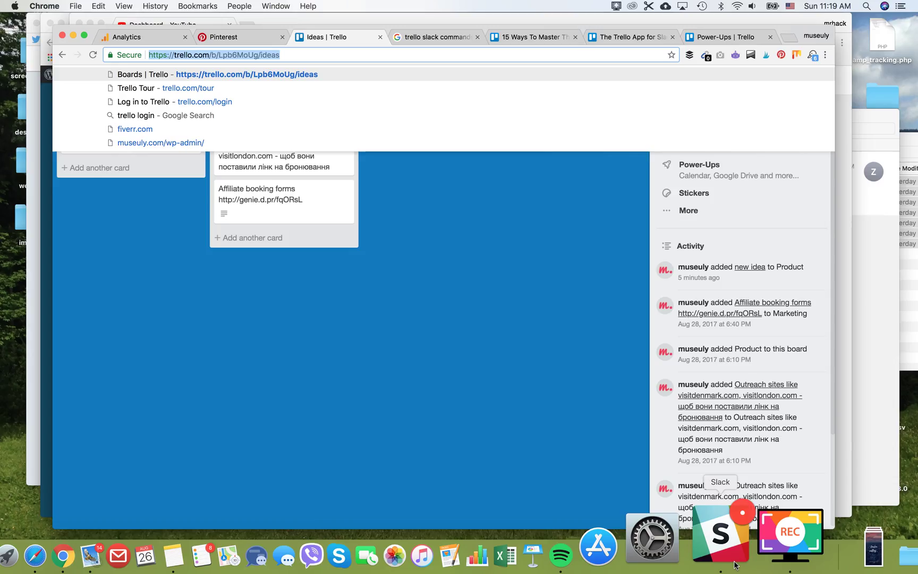
pyautogui.click(735, 564)
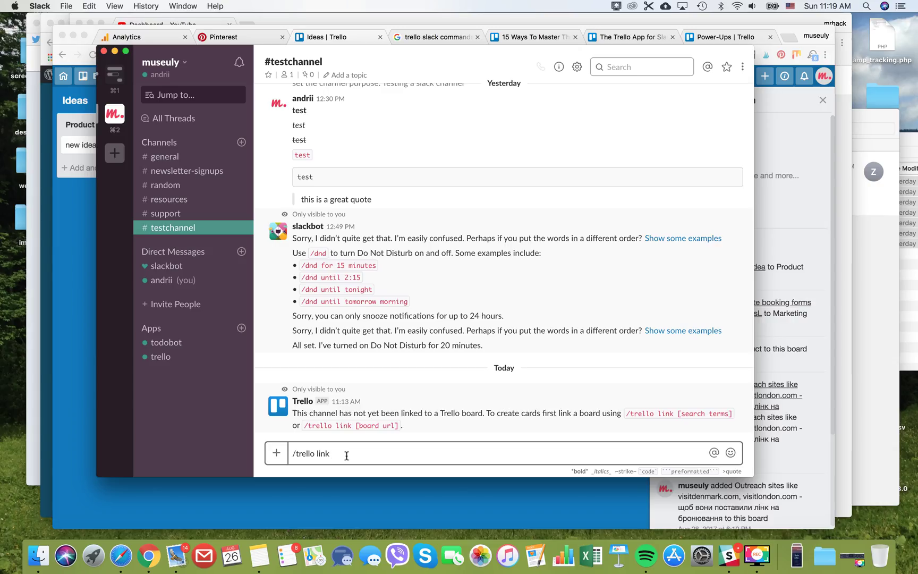
# Paste the Ideas board URL after '/trello link' and send the command
pyautogui.write('https://trello.com/b/Lpb6MoUg/ideas')
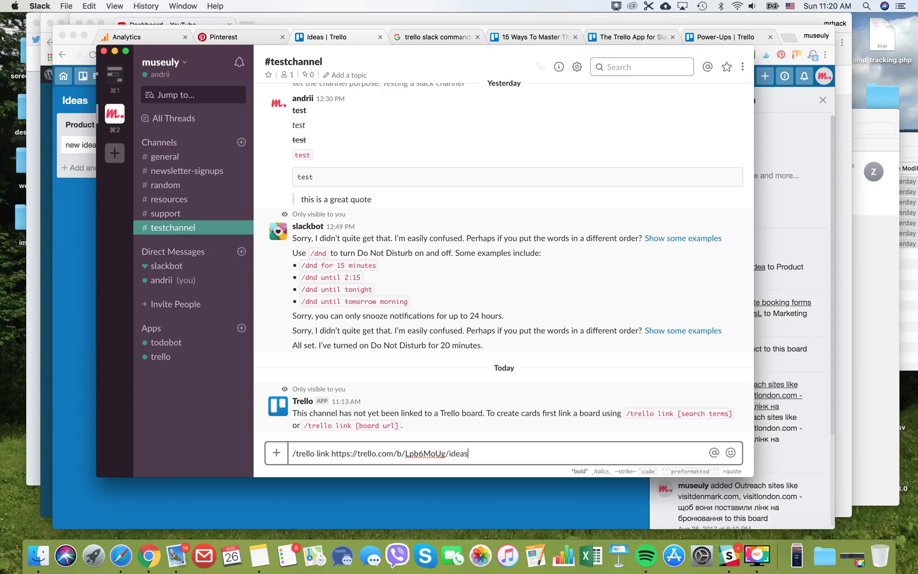
pyautogui.press('Return')
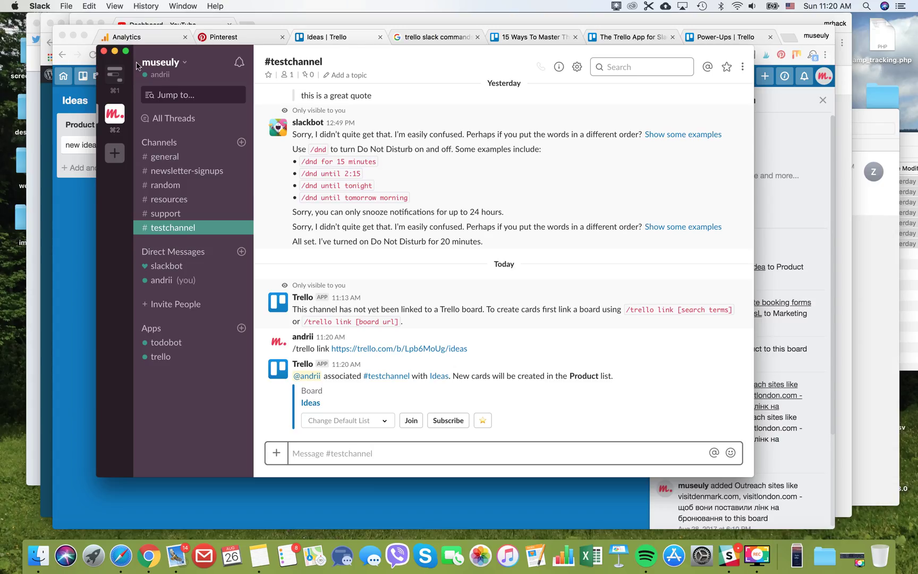
# Choose Product in the Trello message's Change Default List menu for #testchannel
pyautogui.moveTo(132, 51)
pyautogui.mouseDown()
pyautogui.moveTo(133, 80)
pyautogui.moveTo(233, 289)
pyautogui.moveTo(248, 273)
pyautogui.moveTo(247, 227)
pyautogui.moveTo(223, 80)
pyautogui.moveTo(180, 71)
pyautogui.moveTo(246, 148)
pyautogui.moveTo(149, 185)
pyautogui.moveTo(154, 78)
pyautogui.mouseUp()
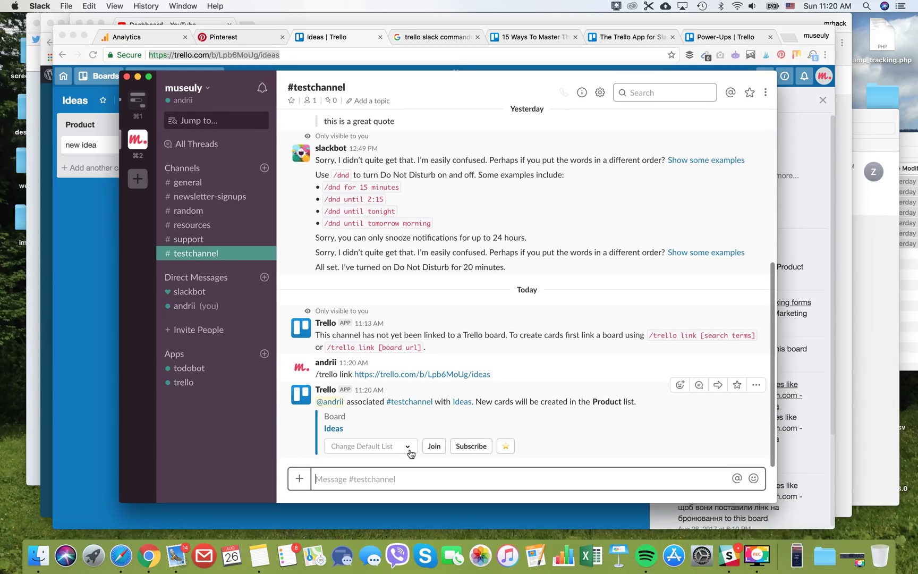
pyautogui.click(409, 447)
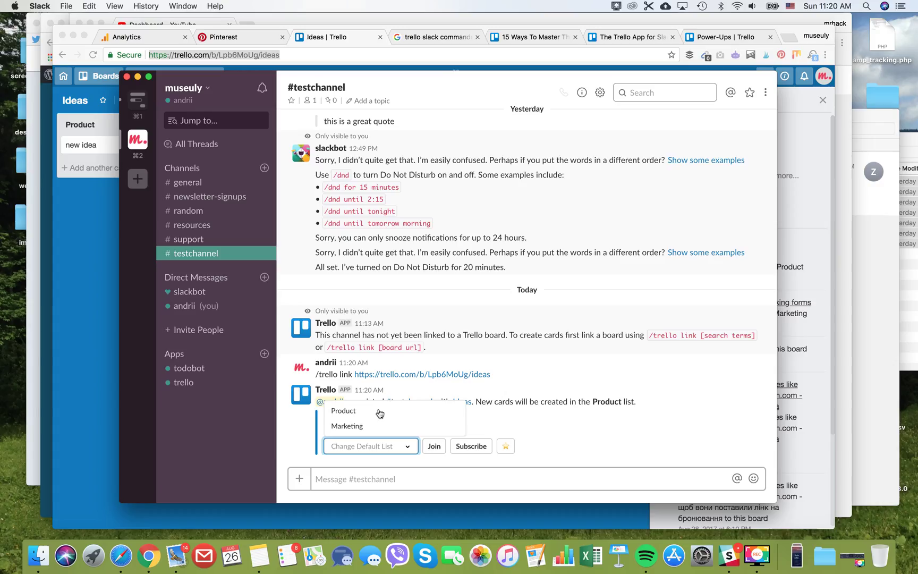
pyautogui.click(355, 412)
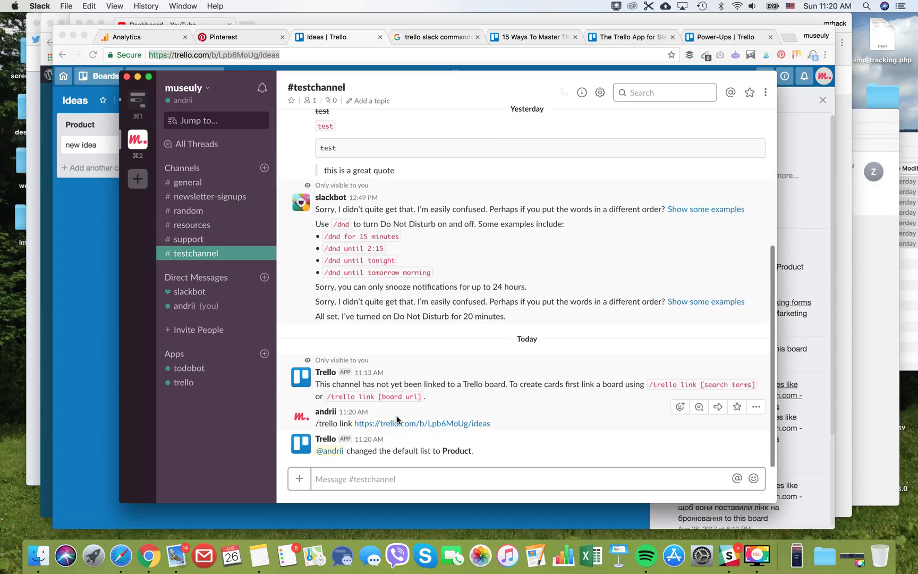
pyautogui.click(414, 474)
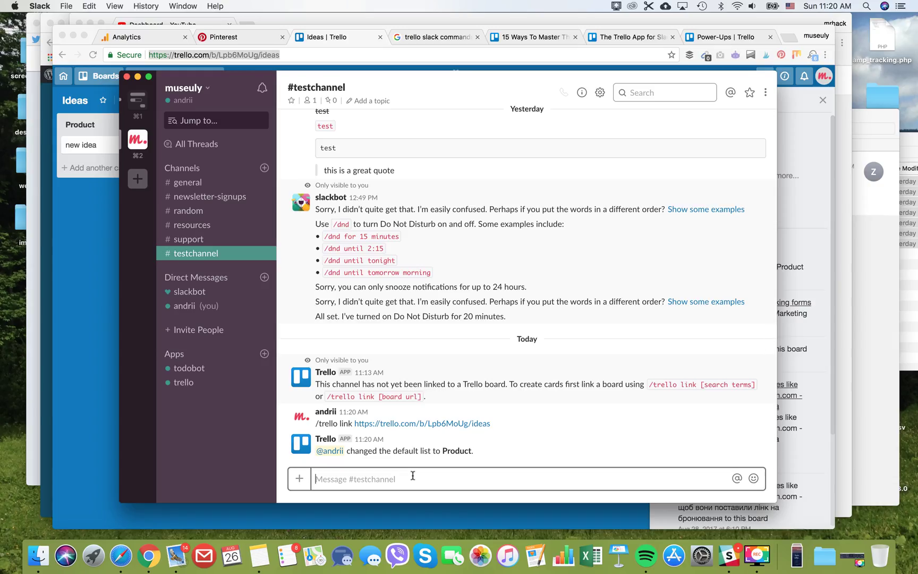
# Send '/trello add new task 1' to create the card in the Product list
pyautogui.write('/')
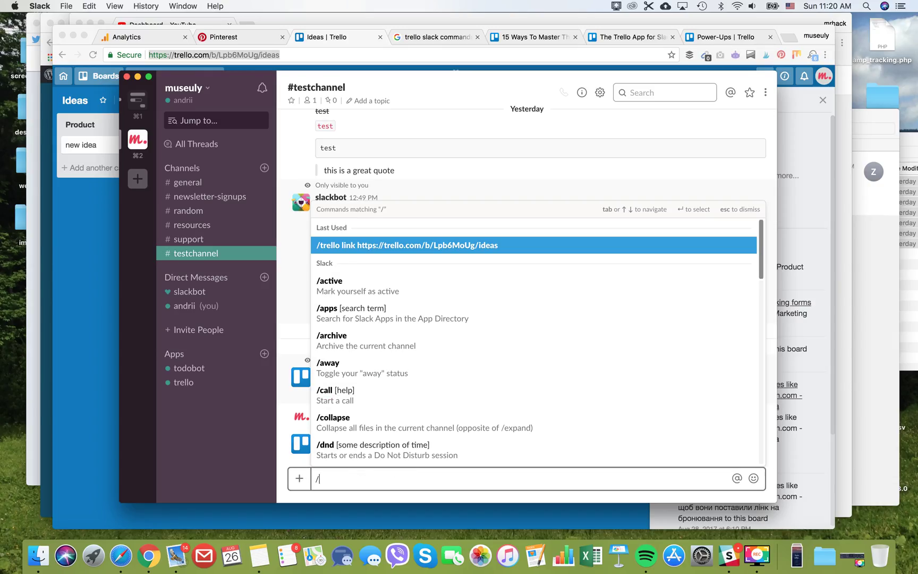
pyautogui.write('trello')
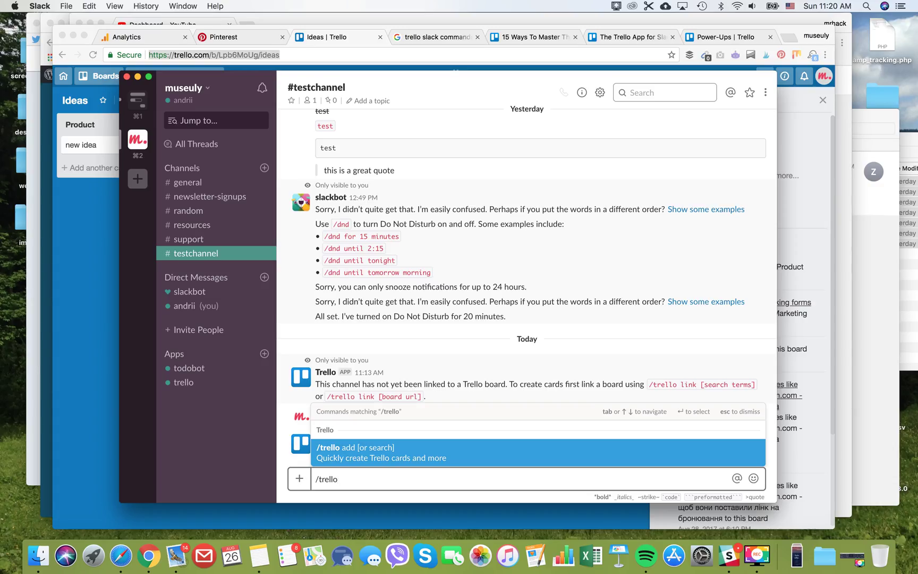
pyautogui.write(' add ')
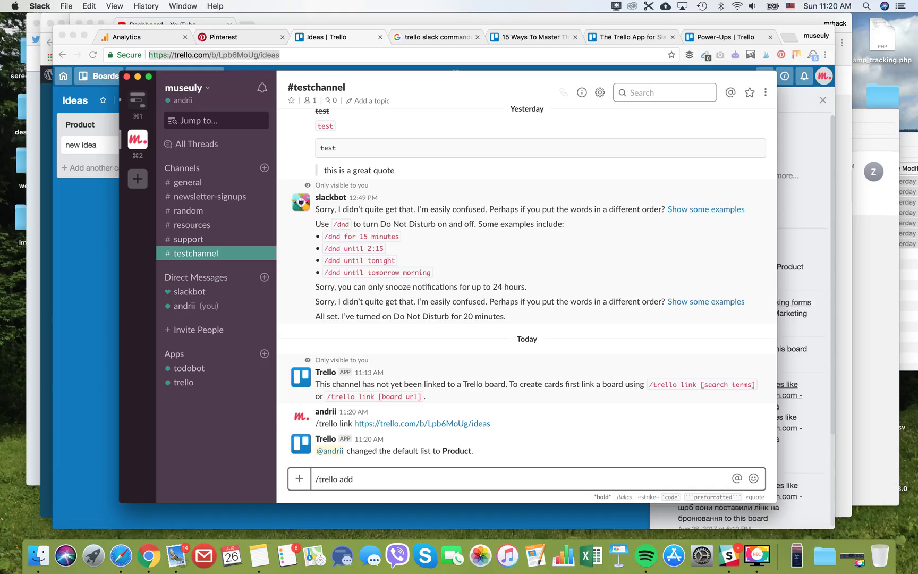
pyautogui.write('new tas')
pyautogui.write('k 1')
pyautogui.press('Return')
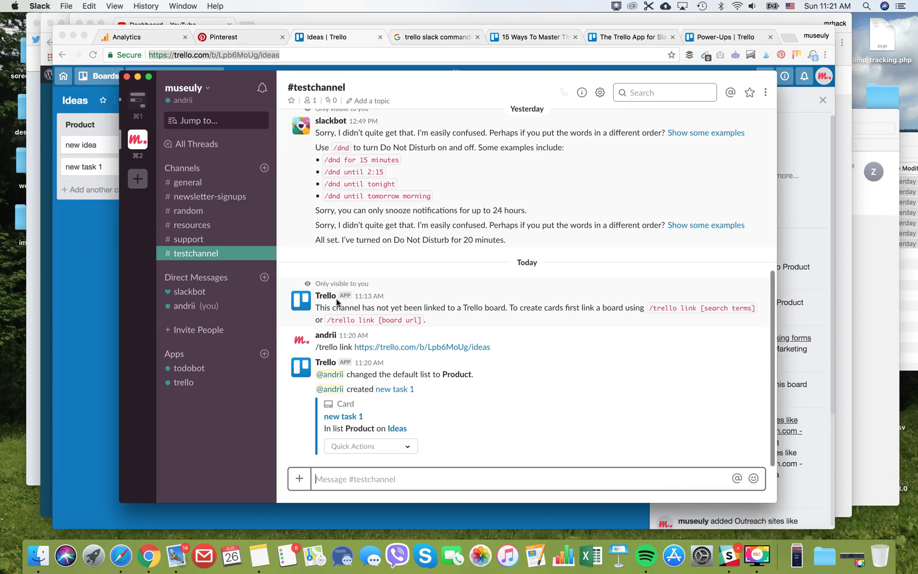
# Give the 'new task 1' card a due date of tomorrow (Aug 27)
pyautogui.click(400, 451)
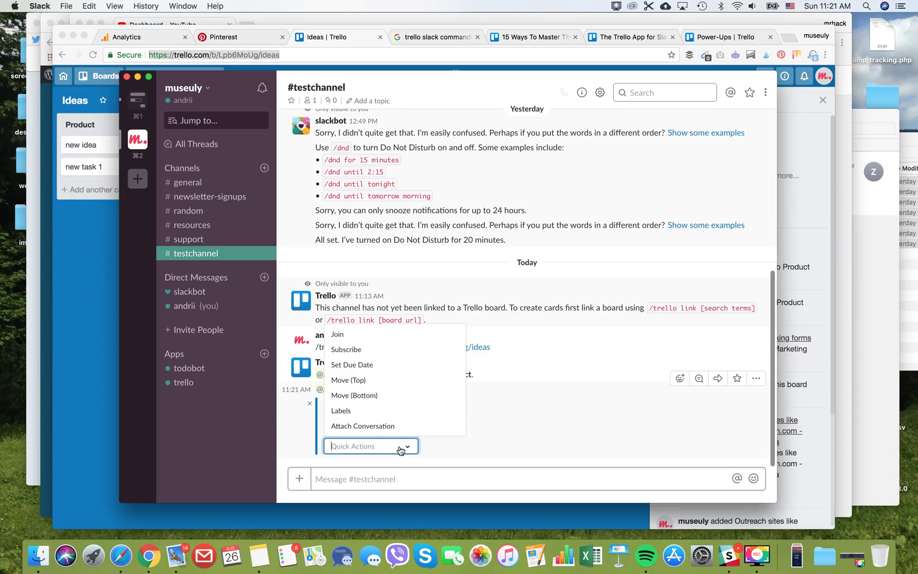
pyautogui.click(415, 367)
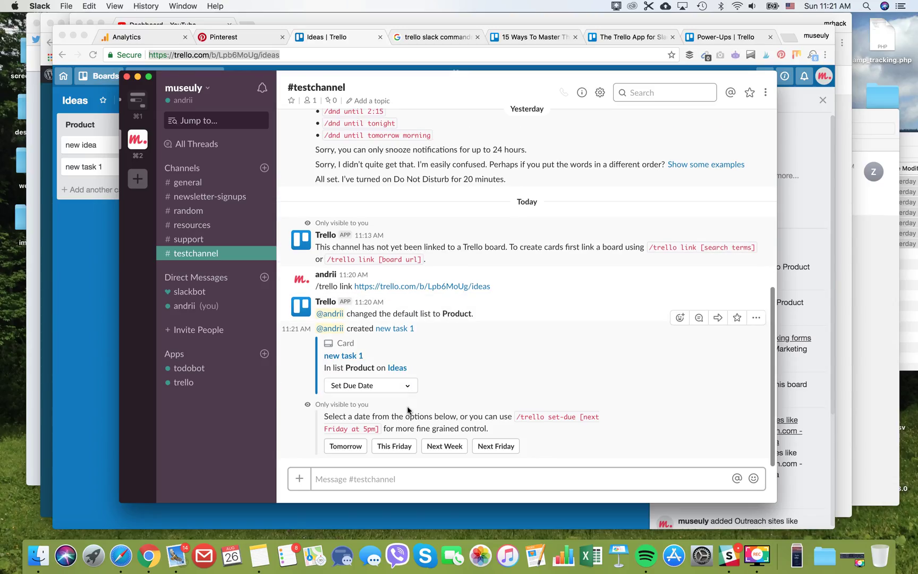
pyautogui.click(354, 451)
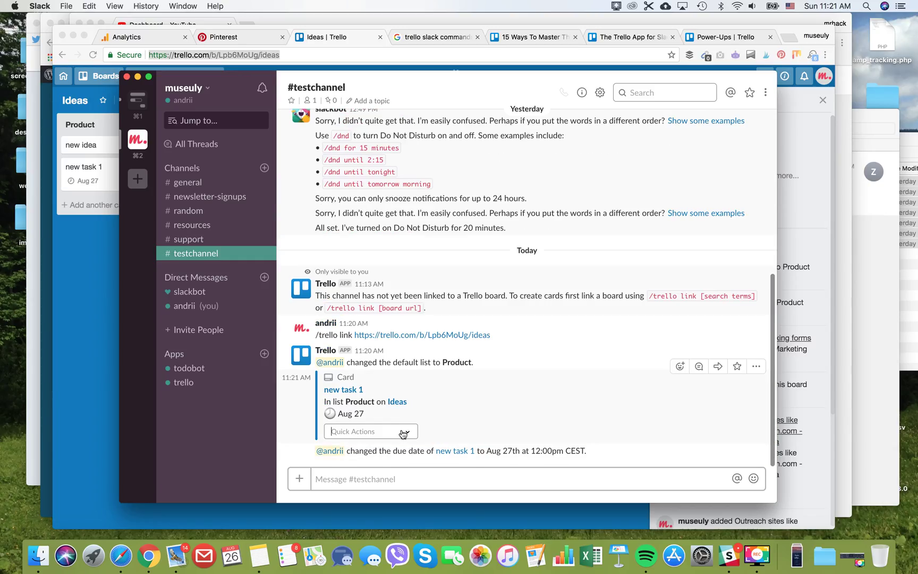
# Add the yellow label to the 'new task 1' card
pyautogui.click(403, 433)
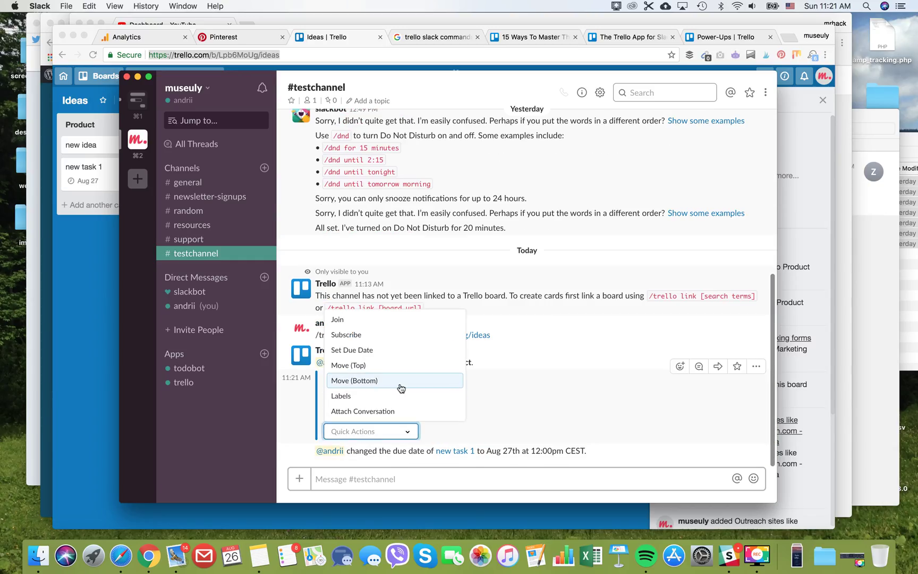
pyautogui.click(385, 398)
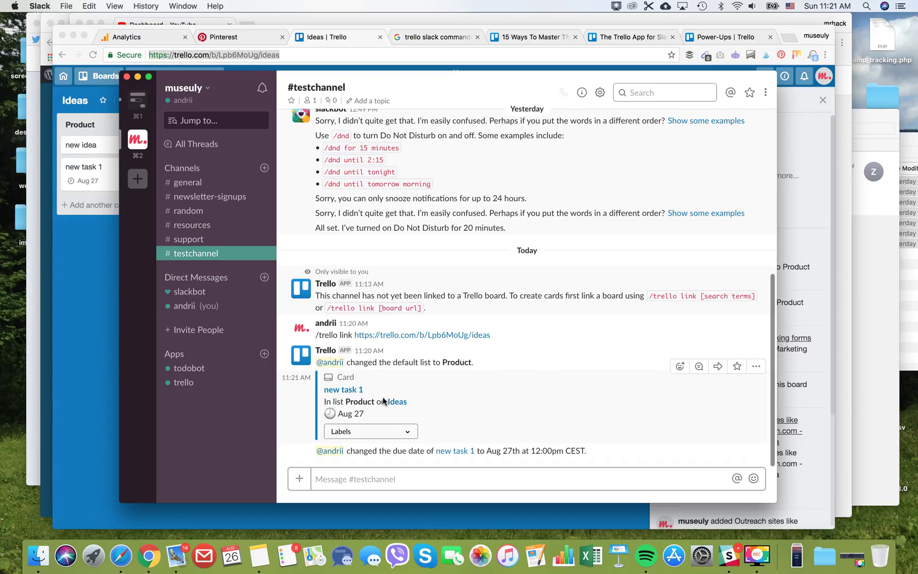
pyautogui.click(376, 453)
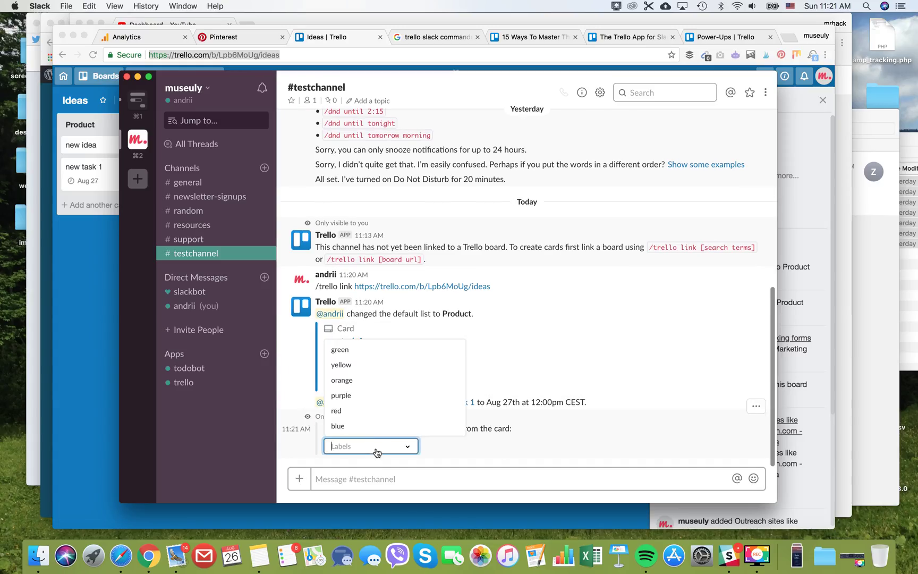
pyautogui.click(379, 366)
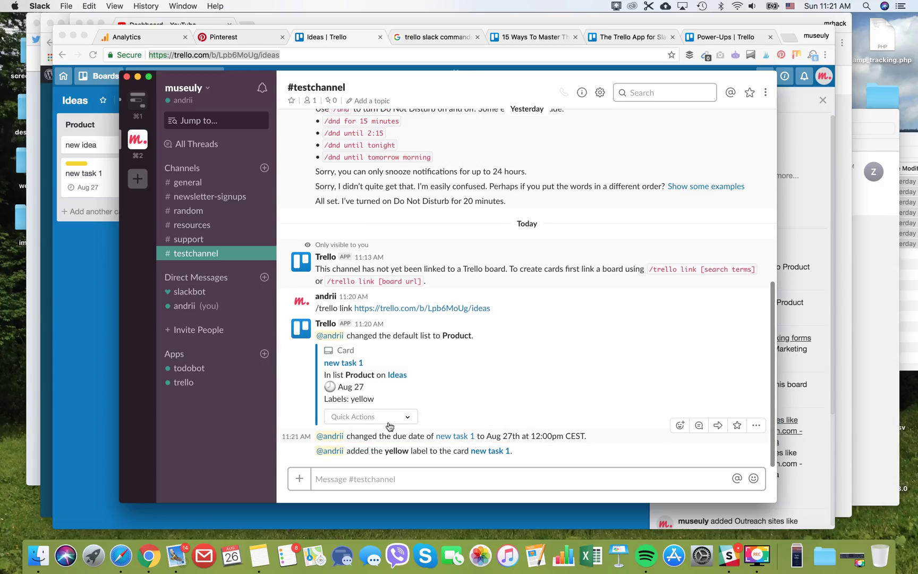
# Attach this Slack conversation to the card and post 'test here' in #testchannel
pyautogui.click(391, 423)
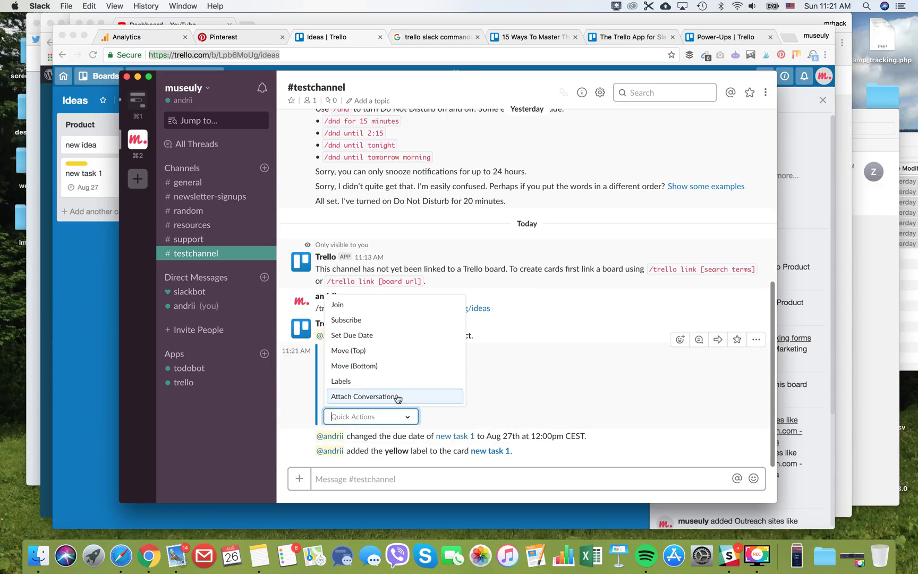
pyautogui.click(397, 397)
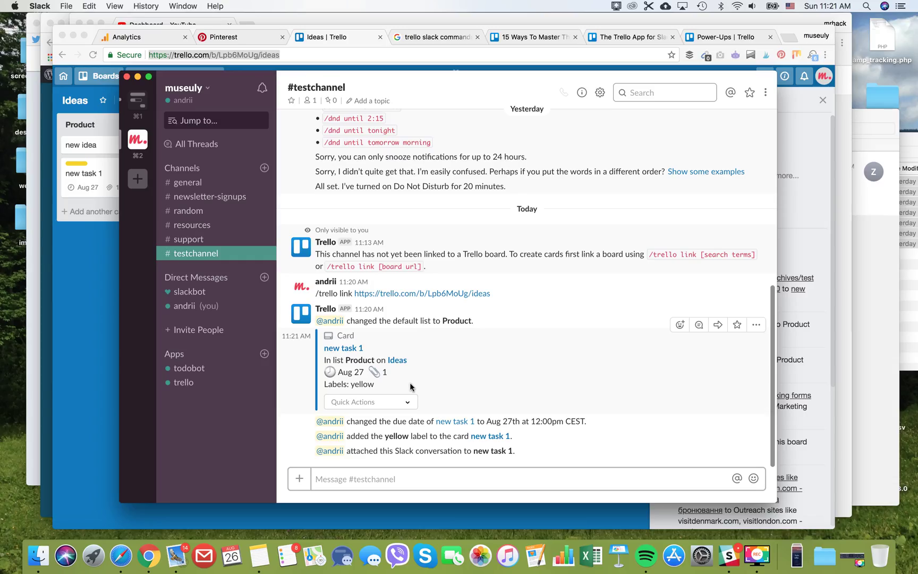
pyautogui.click(345, 480)
pyautogui.write('test')
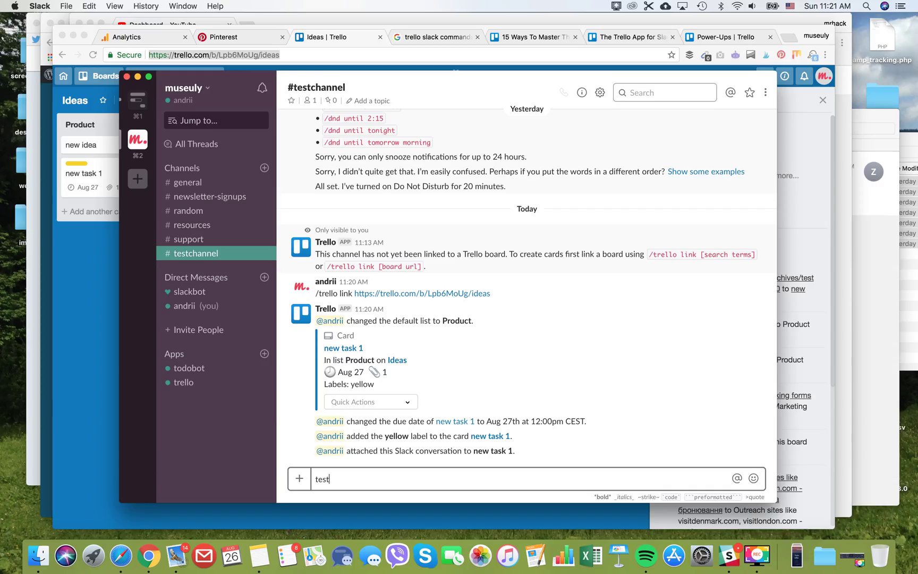
pyautogui.write(' here')
pyautogui.press('Return')
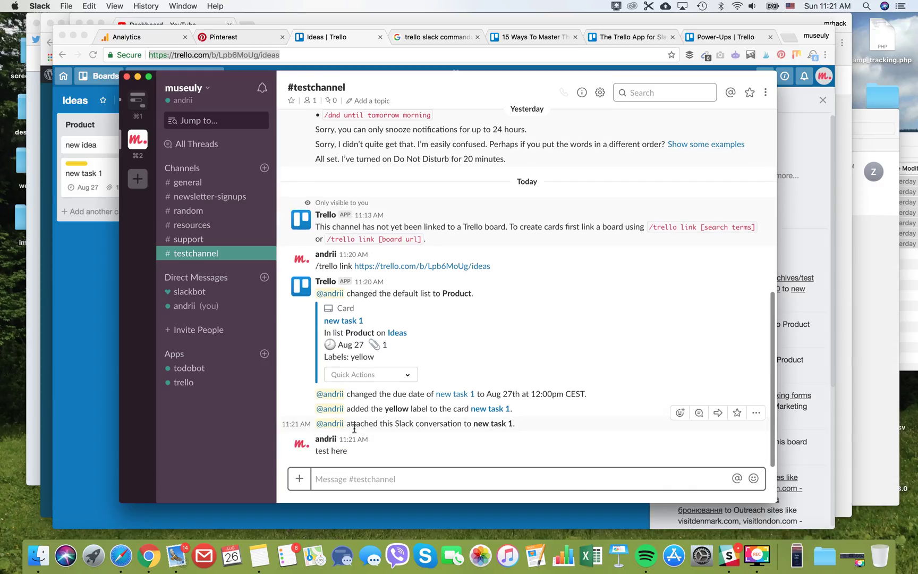
# Review 'new task 1' on the Ideas board: yellow label, Aug 27 due date, one attachment
pyautogui.click(93, 290)
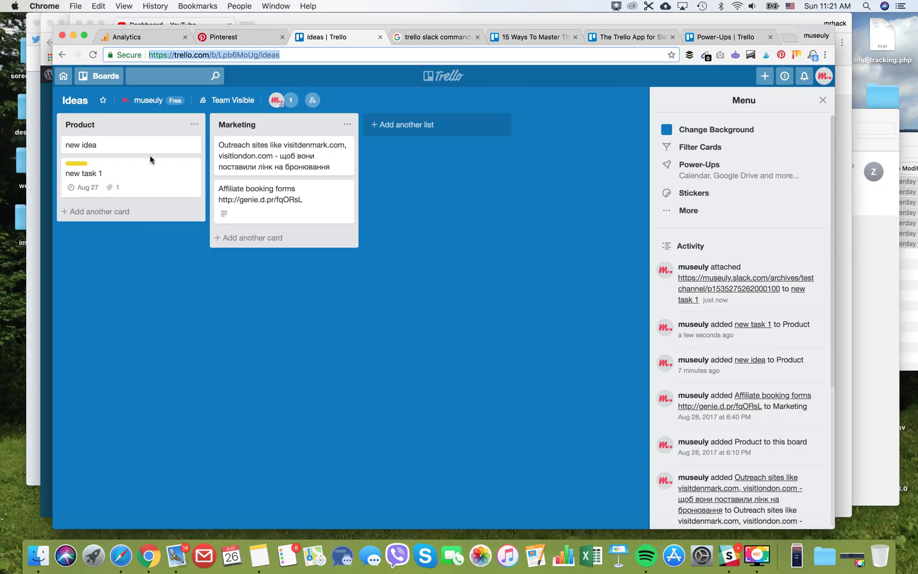
pyautogui.click(117, 175)
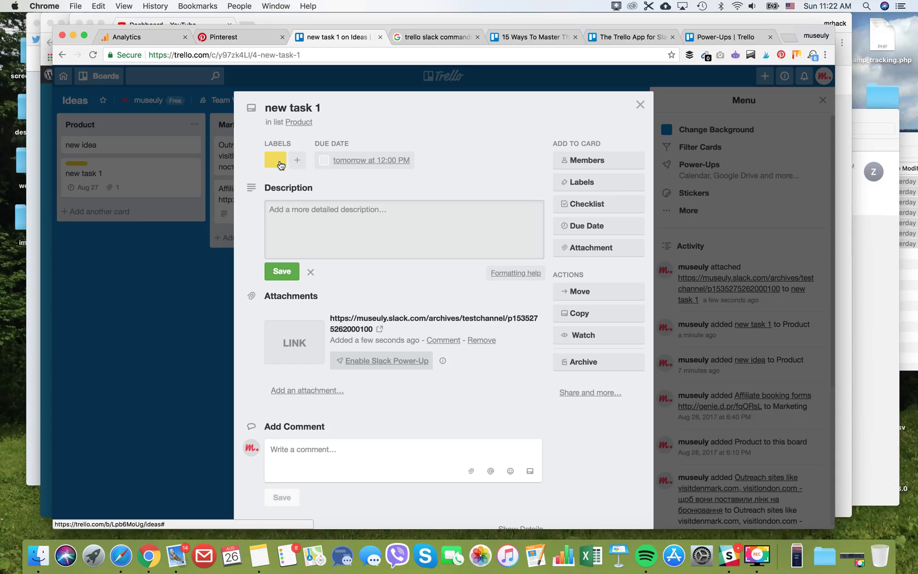
pyautogui.click(641, 106)
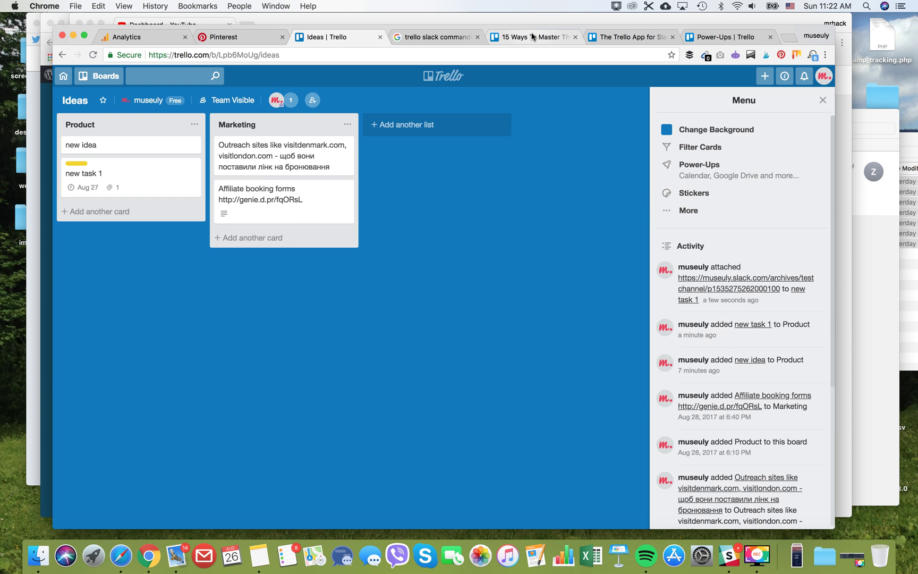
# Read the '15 Ways To Master' infographic down through /trello setlist, assign and comment
pyautogui.click(532, 37)
pyautogui.scroll(-5, 483, 275)
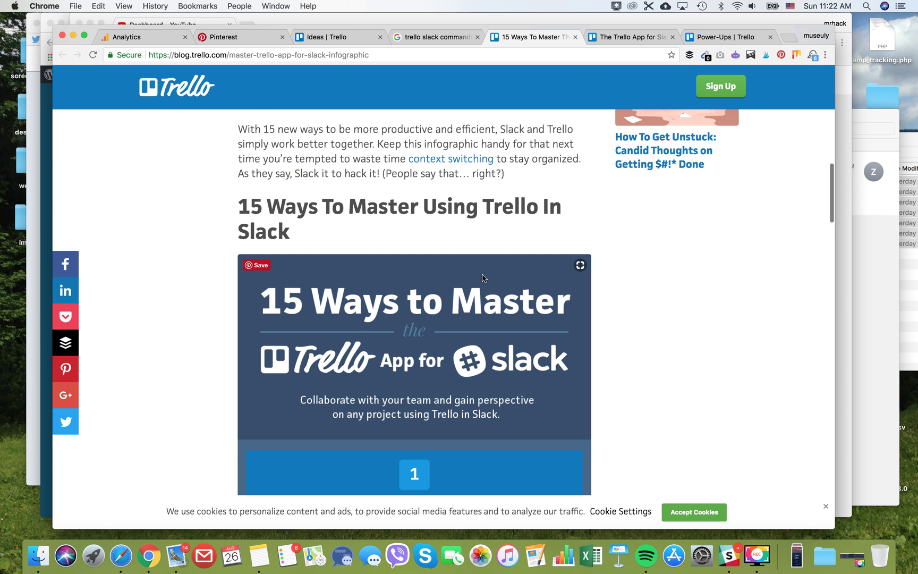
pyautogui.scroll(-2, 484, 279)
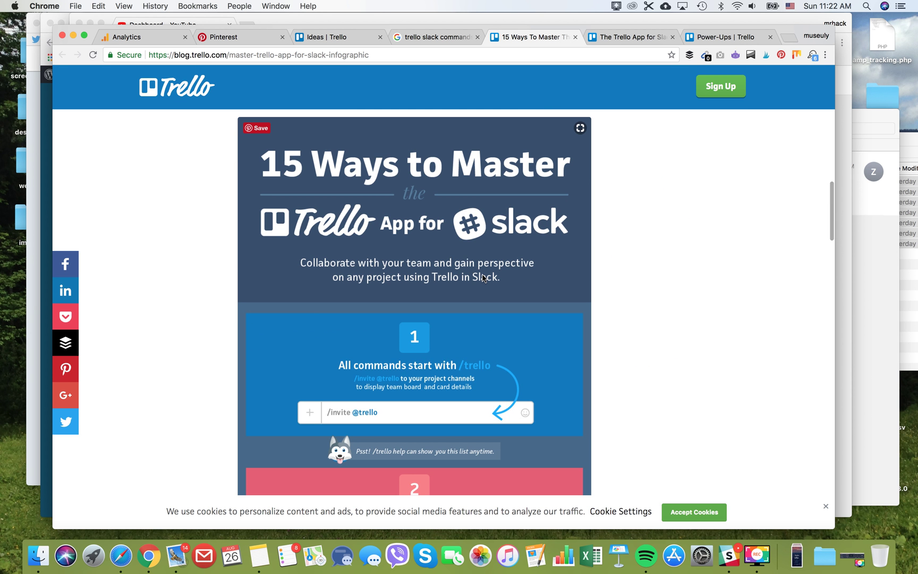
pyautogui.scroll(1, 482, 277)
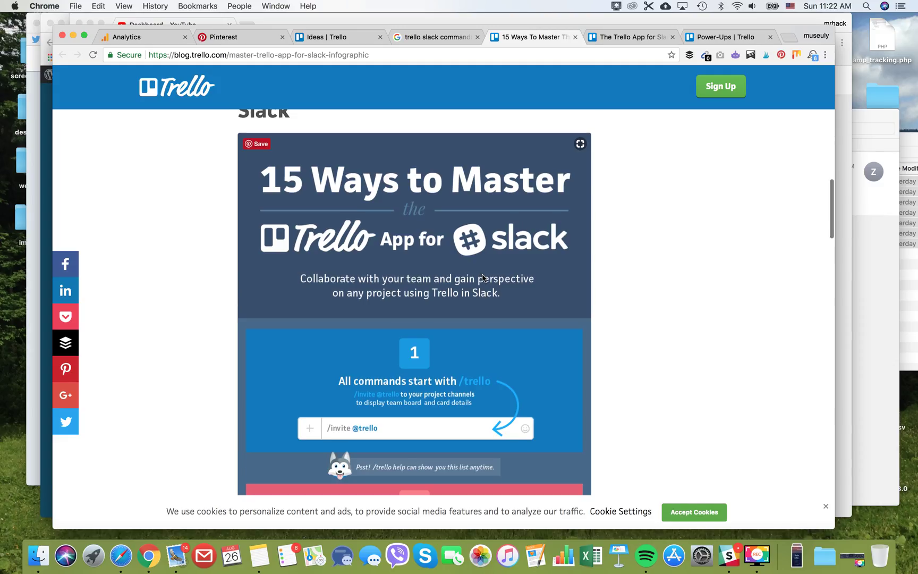
pyautogui.scroll(-2, 482, 277)
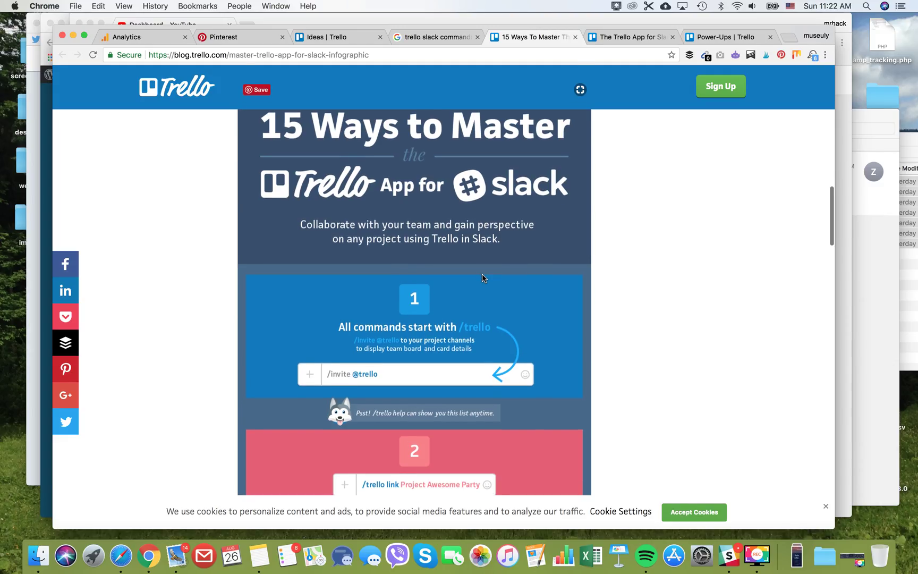
pyautogui.scroll(-2, 482, 274)
pyautogui.scroll(2, 482, 277)
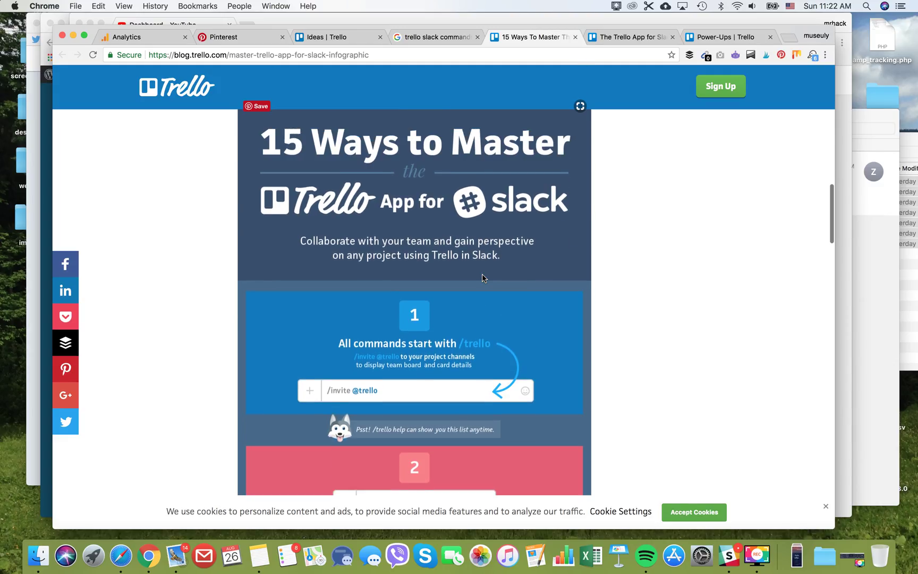
pyautogui.scroll(-1, 482, 277)
pyautogui.scroll(-3, 482, 275)
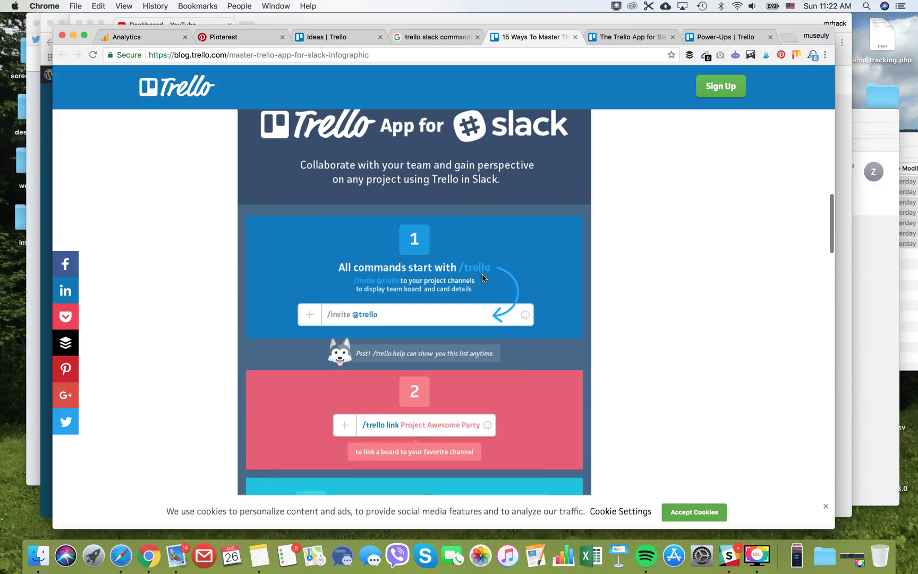
pyautogui.scroll(1, 477, 272)
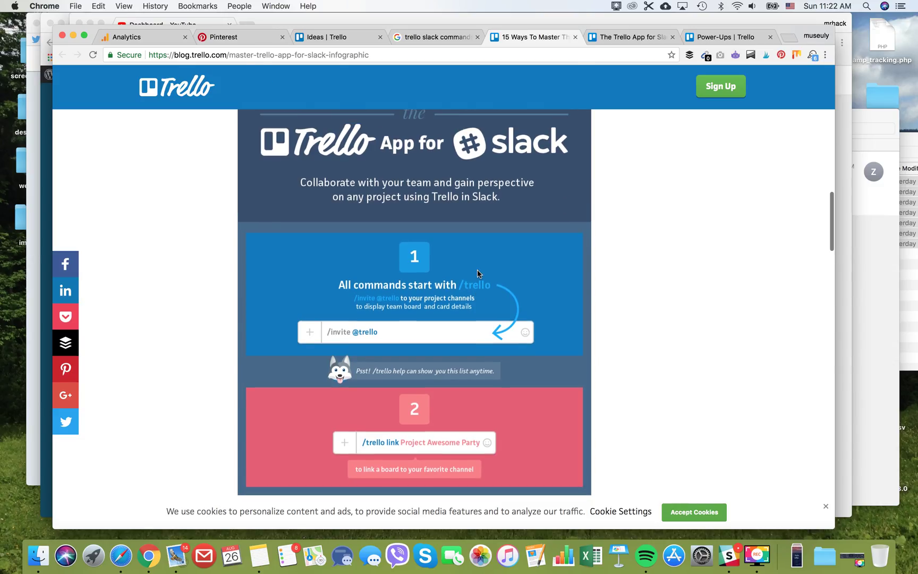
pyautogui.scroll(-2, 478, 272)
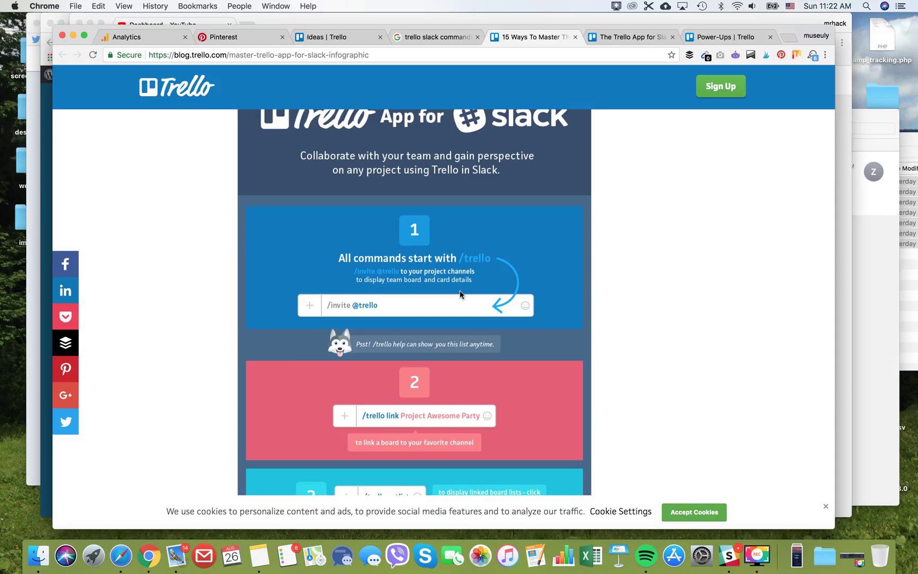
pyautogui.scroll(-5, 466, 290)
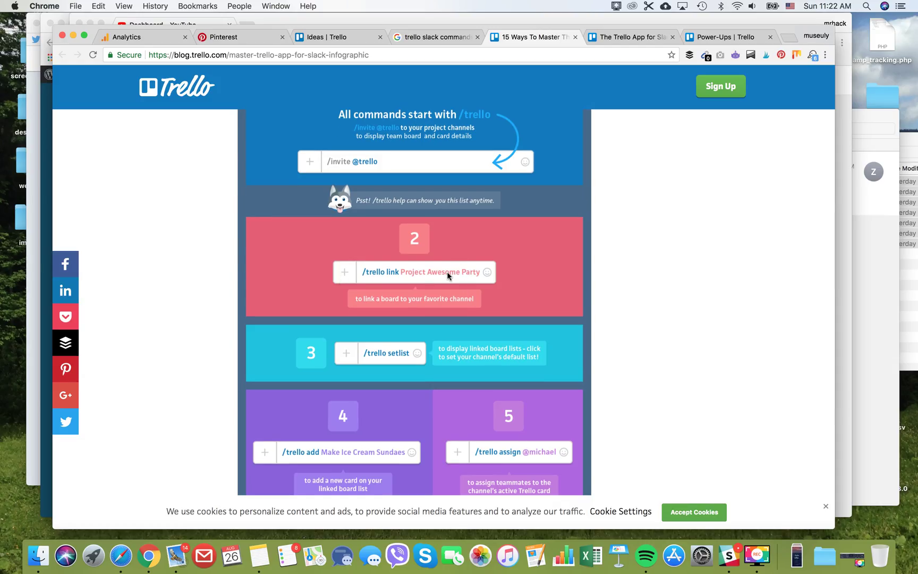
pyautogui.scroll(-4, 447, 272)
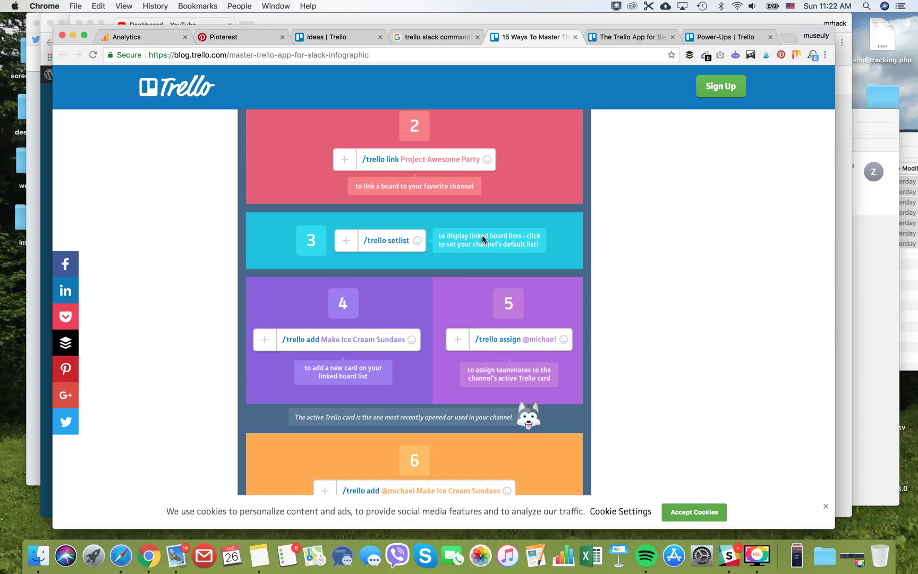
pyautogui.scroll(-3, 482, 238)
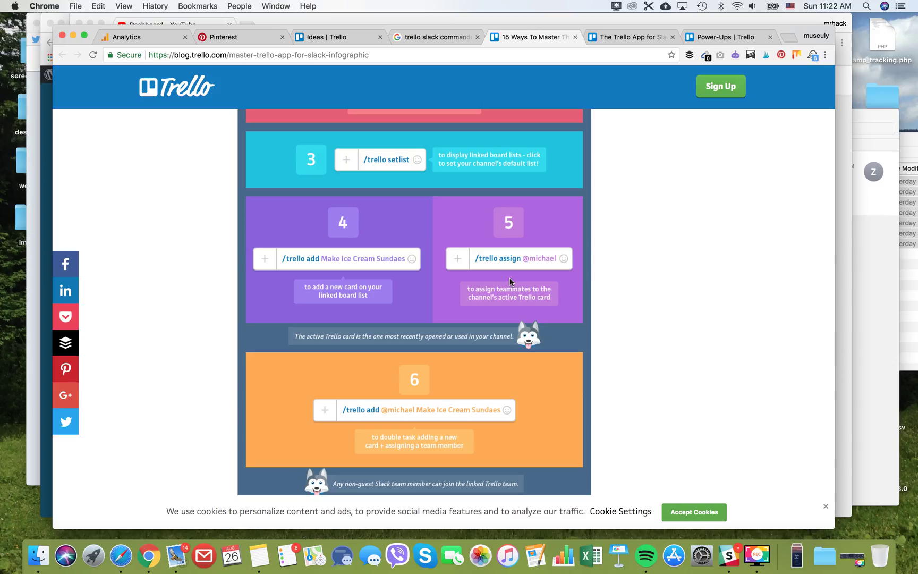
pyautogui.scroll(-5, 588, 279)
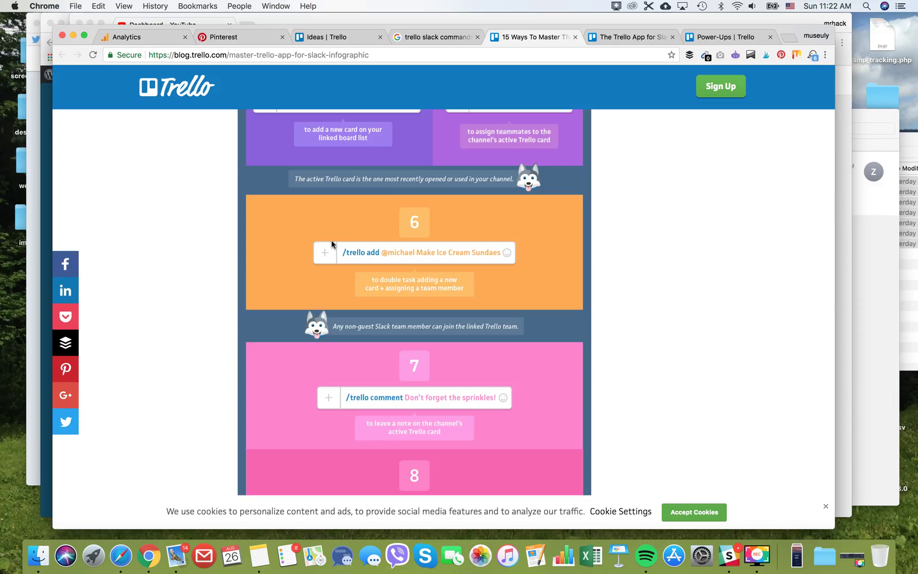
pyautogui.scroll(-4, 331, 242)
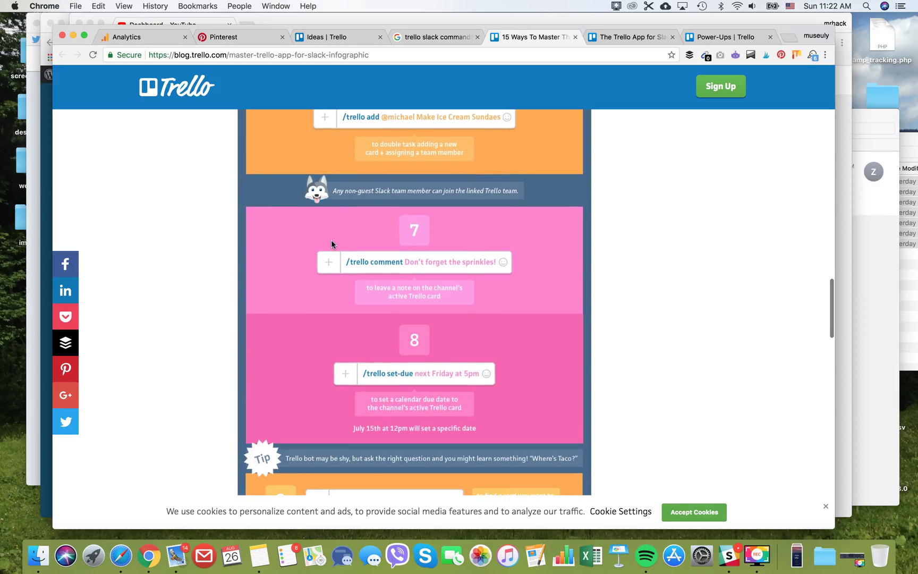
pyautogui.scroll(-4, 335, 322)
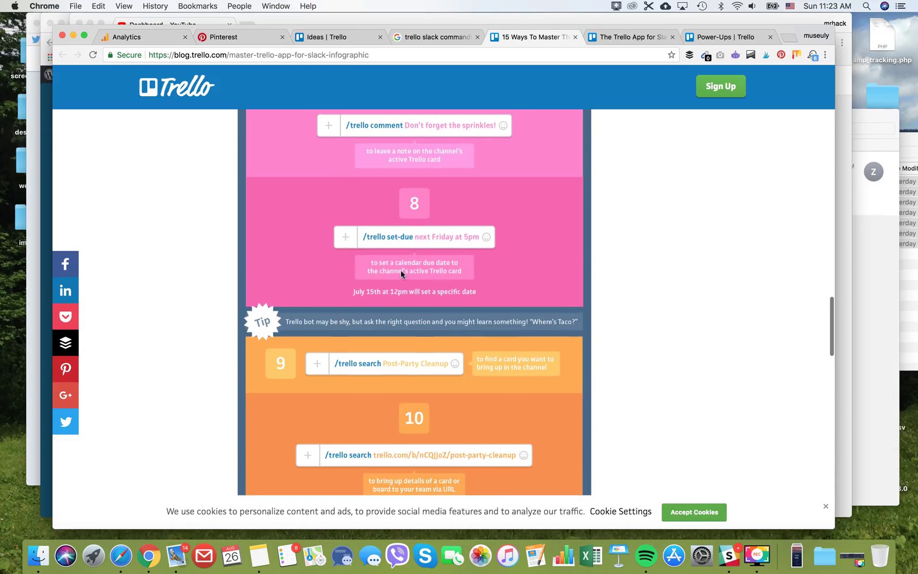
pyautogui.scroll(-3, 315, 444)
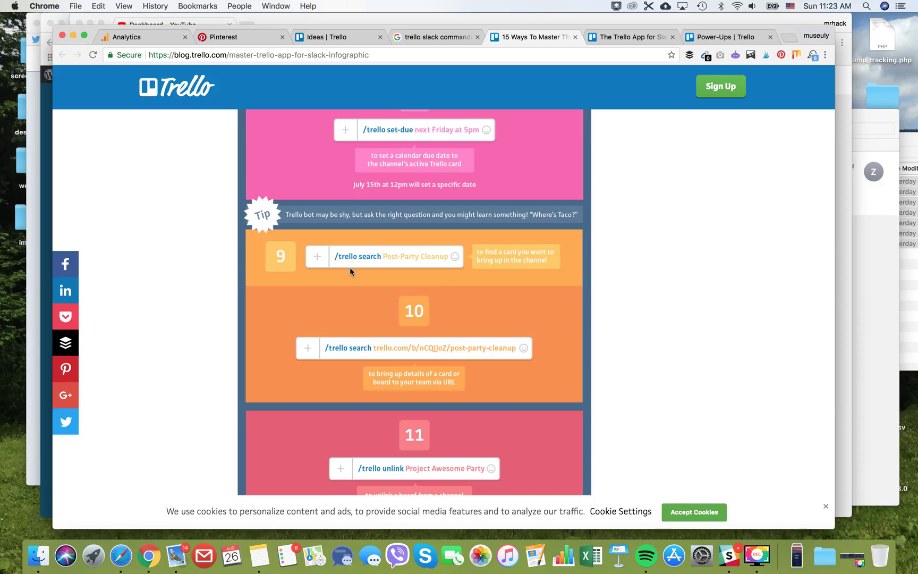
pyautogui.scroll(-3, 349, 270)
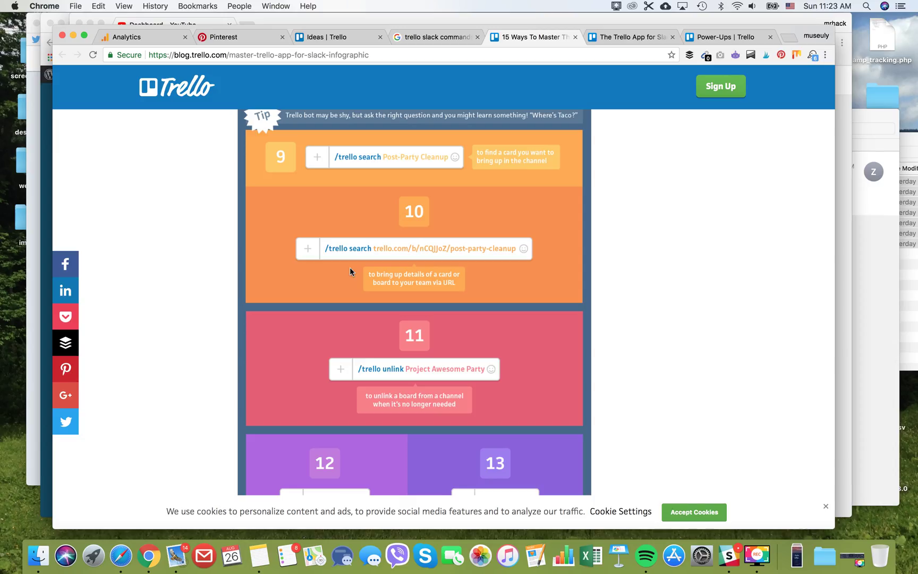
pyautogui.scroll(1, 349, 266)
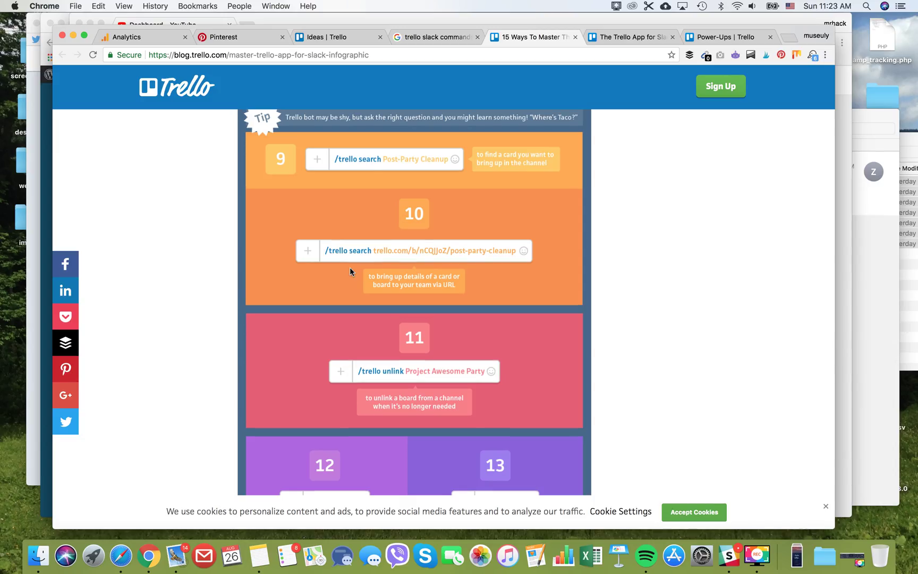
pyautogui.scroll(-5, 350, 270)
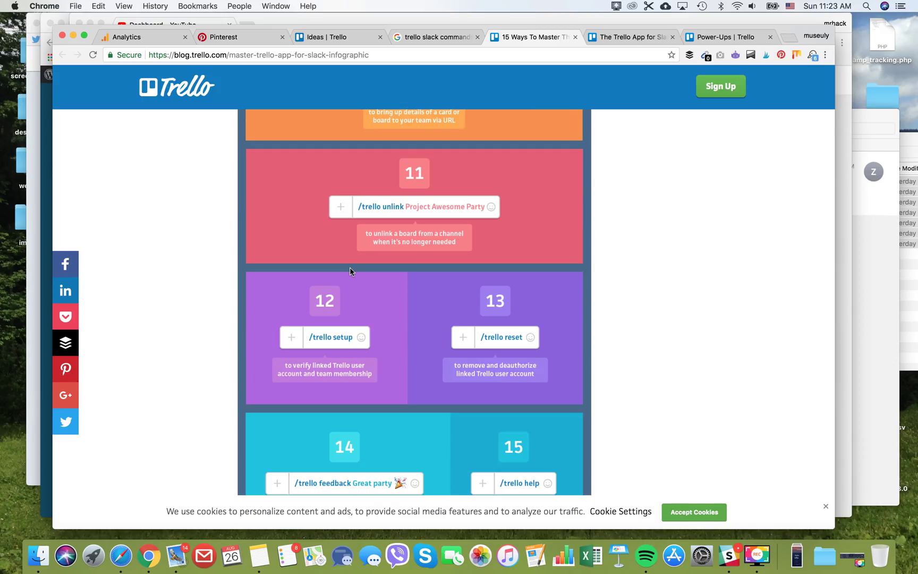
pyautogui.scroll(-3, 350, 271)
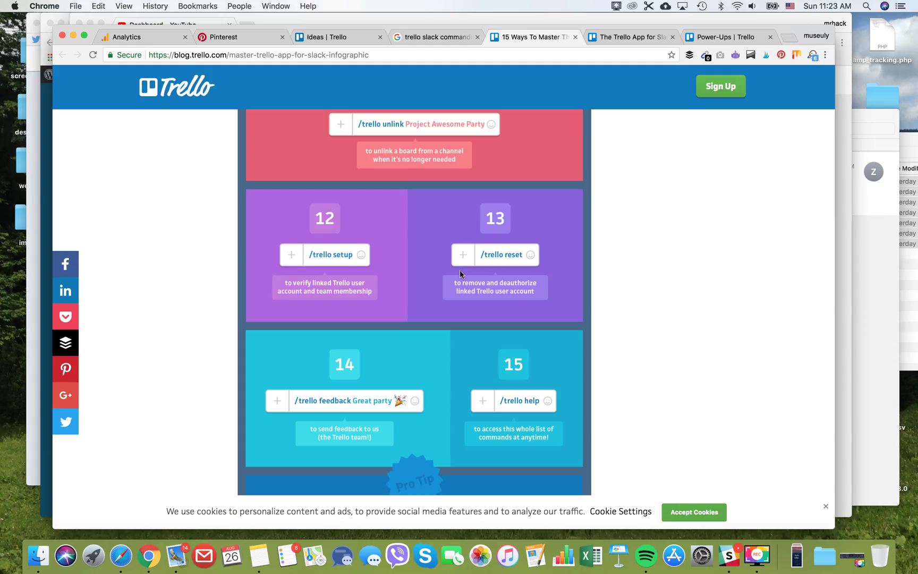
pyautogui.scroll(-3, 407, 243)
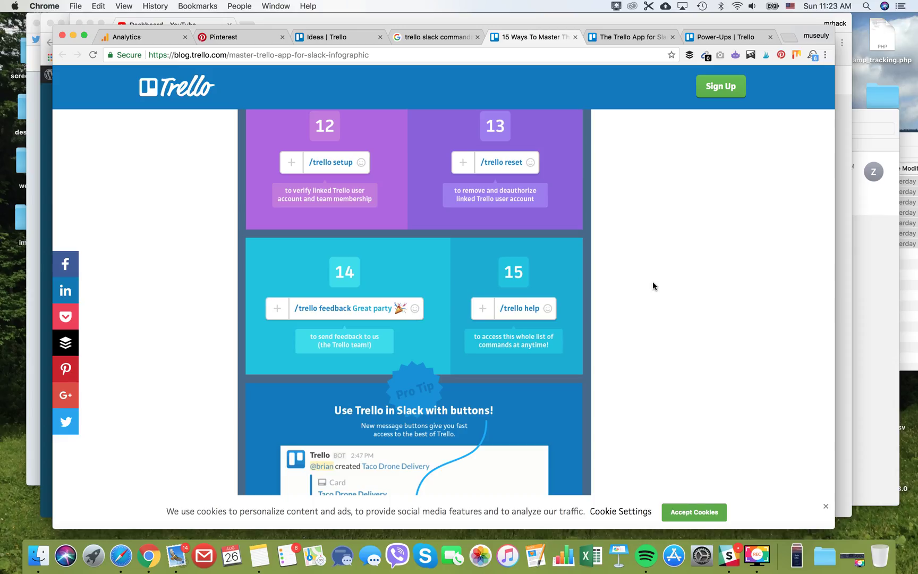
pyautogui.scroll(-3, 653, 282)
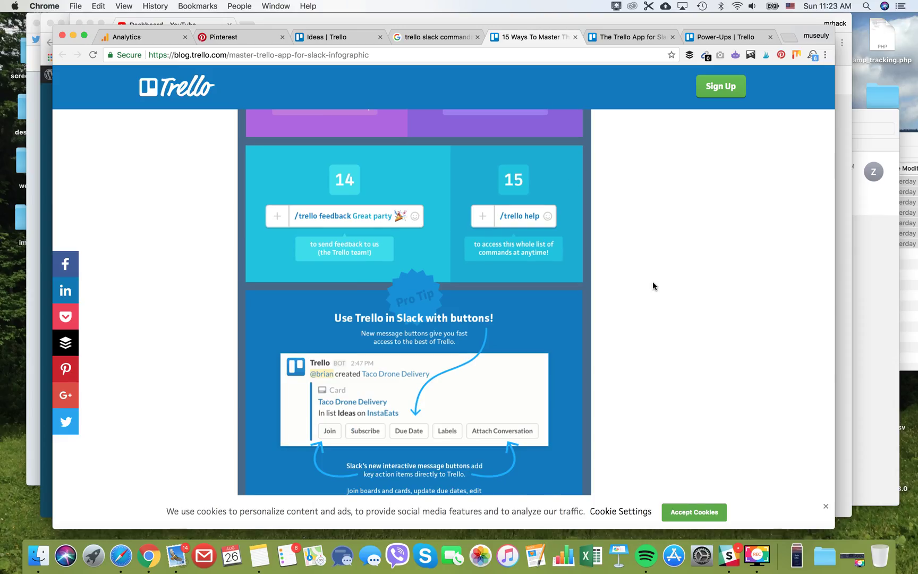
pyautogui.scroll(-8, 653, 282)
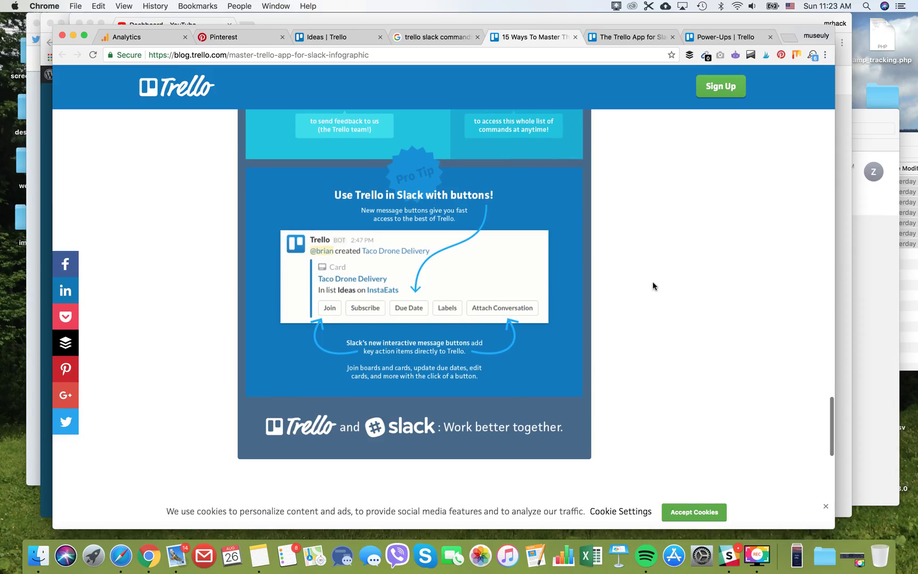
pyautogui.scroll(-2, 652, 286)
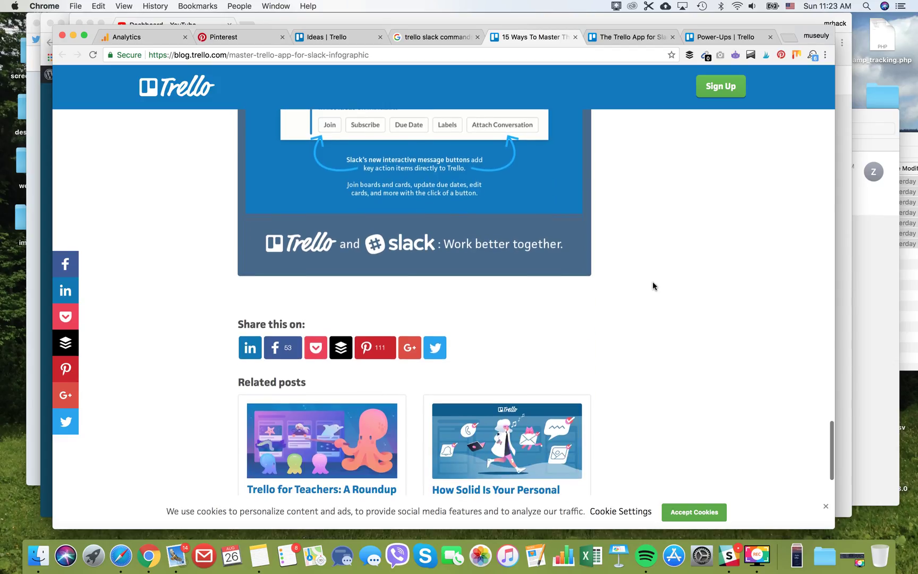
pyautogui.scroll(7, 653, 283)
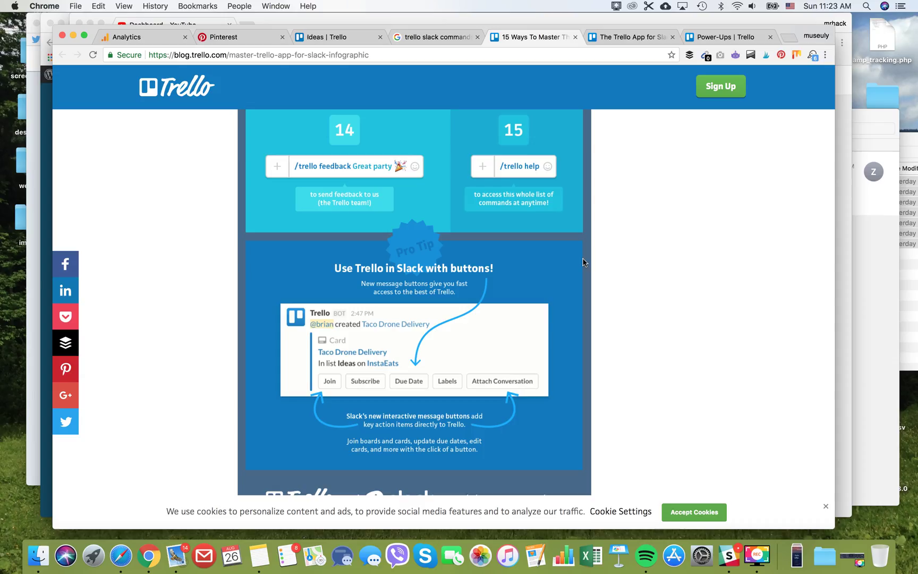
# Go back to the Trello Ideas board showing new task 1 with its yellow label in Product
pyautogui.click(355, 40)
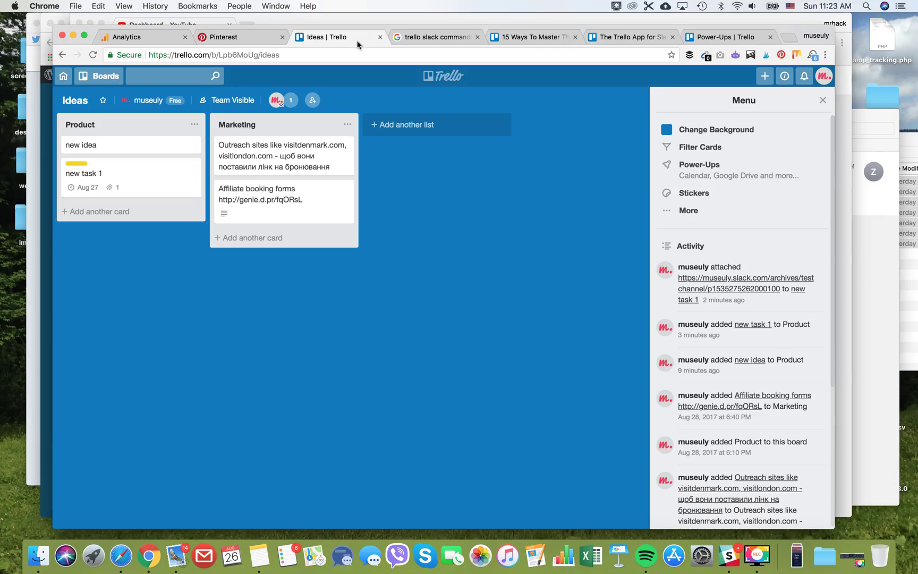